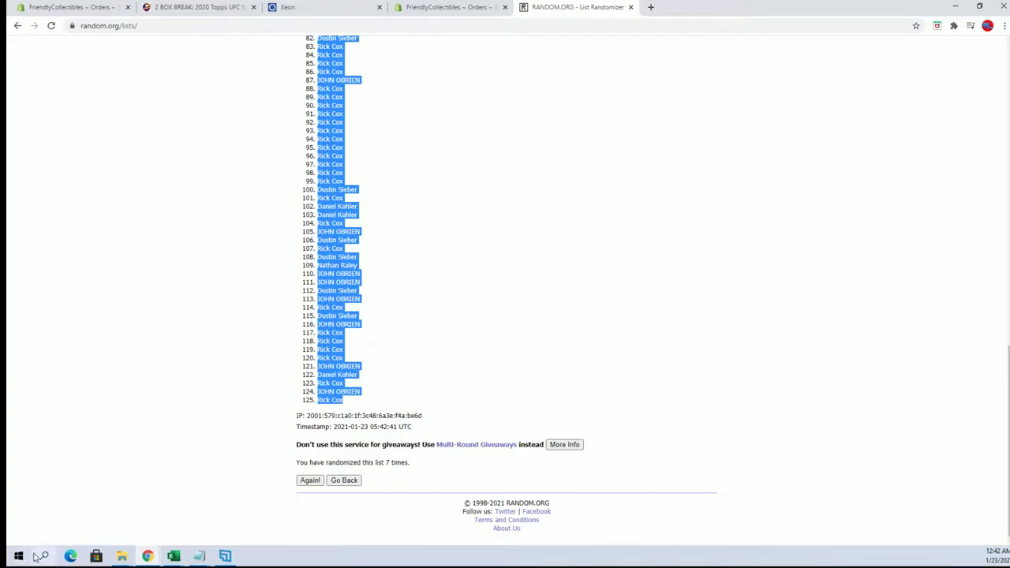
Switch to Excel with a new blank workbook, dismiss the sign-in notice and widen column A.
{"action": "left_click", "coordinate": [44, 556]}
{"action": "left_click", "coordinate": [246, 283]}
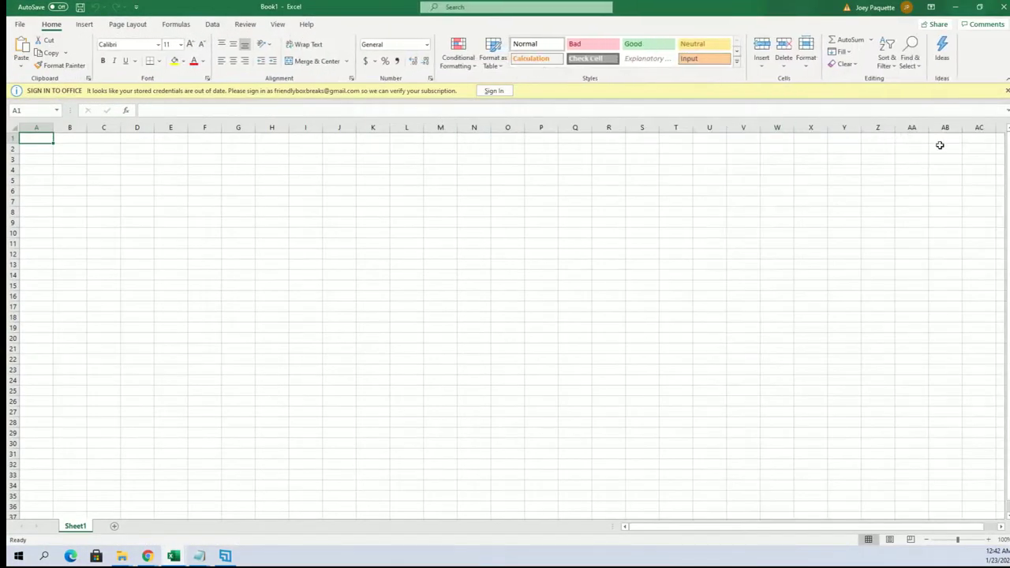
{"action": "left_click", "coordinate": [1007, 89]}
{"action": "left_click", "coordinate": [219, 165]}
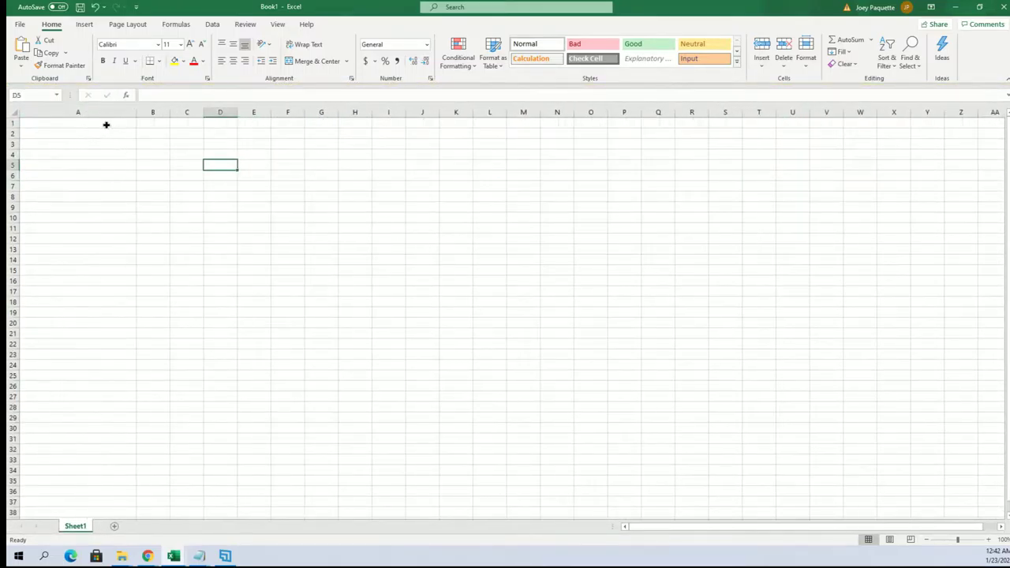
Enter the header OWNERS in cell A1.
{"action": "left_click", "coordinate": [106, 125]}
{"action": "type", "text": "OWNERS"}
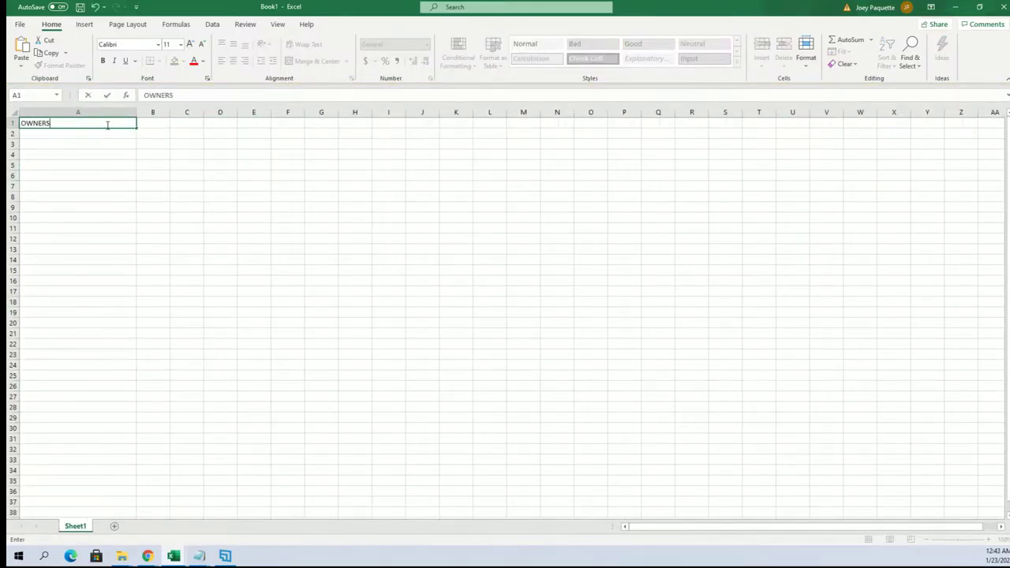
{"action": "key", "text": "Return"}
Paste the copied randomized owner list as text from cell A2 downward and fit column A to its contents.
{"action": "right_click", "coordinate": [55, 130]}
{"action": "left_click", "coordinate": [106, 201]}
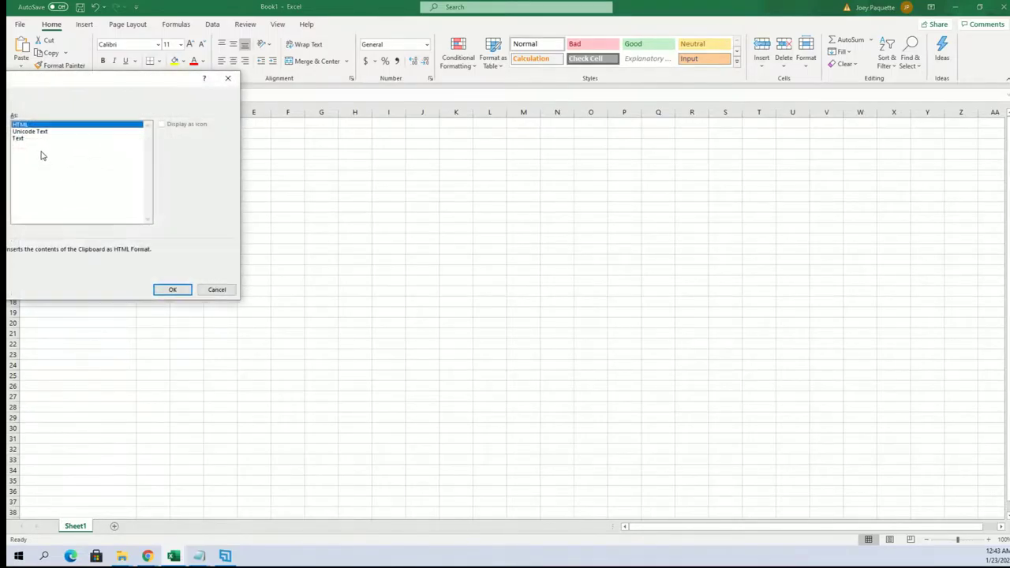
{"action": "left_click", "coordinate": [43, 136]}
{"action": "left_click", "coordinate": [172, 286]}
{"action": "double_click", "coordinate": [135, 113]}
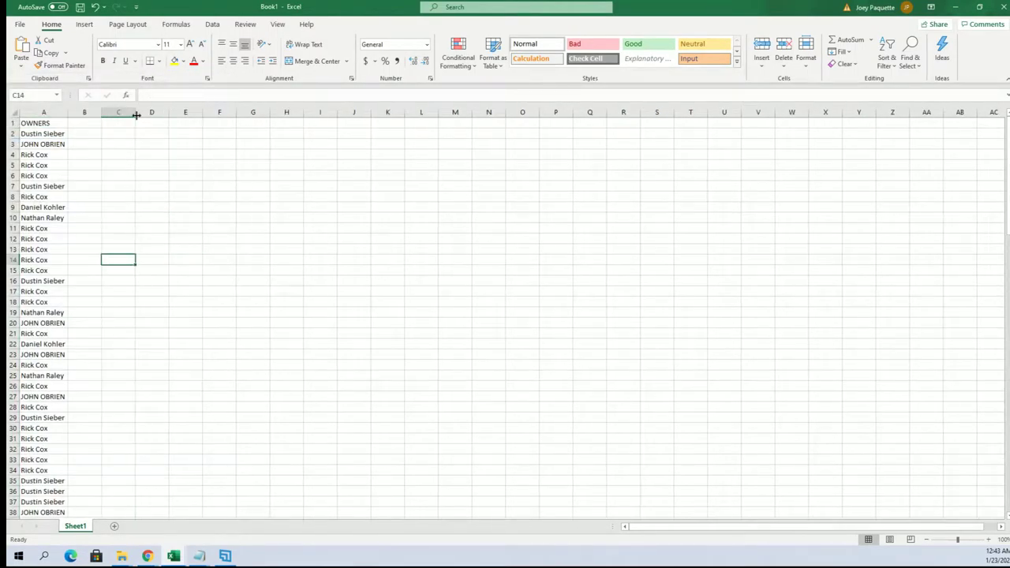
Widen column B and enter the header FIGHTERS in cell B1.
{"action": "left_click_drag", "start_coordinate": [113, 118], "coordinate": [131, 112]}
{"action": "left_click", "coordinate": [119, 123]}
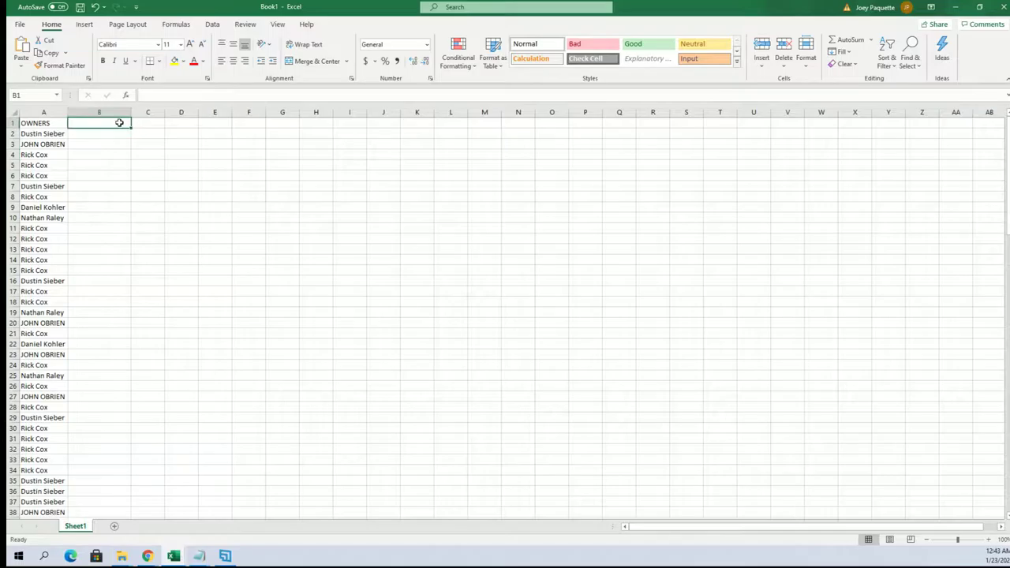
{"action": "type", "text": "Frequency"}
{"action": "left_click", "coordinate": [119, 174]}
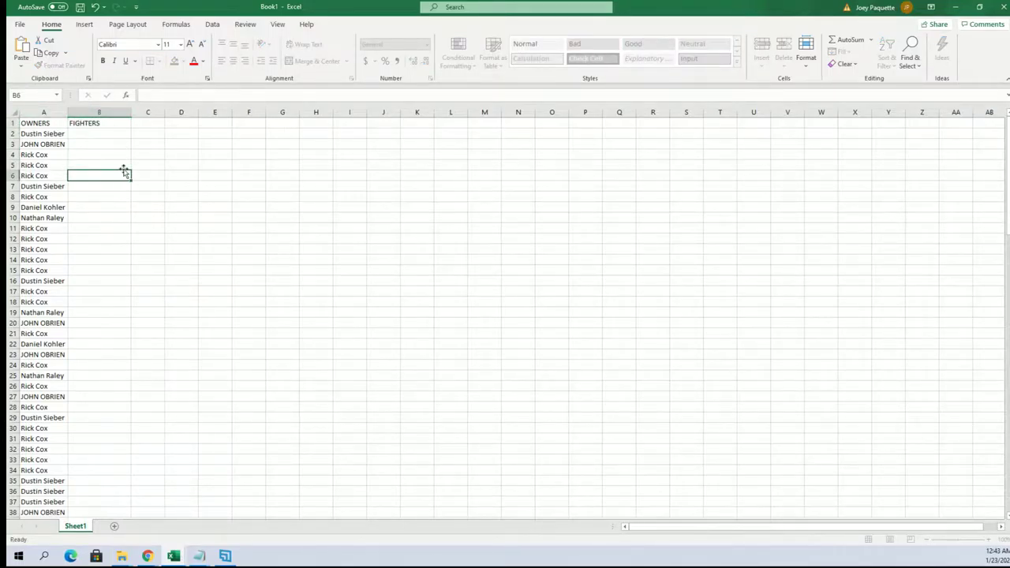
Check the owner list down to its last row, and widen the FIGHTERS column further.
{"action": "scroll", "coordinate": [140, 134], "scroll_direction": "down", "scroll_amount": 7}
{"action": "scroll", "coordinate": [140, 134], "scroll_direction": "down", "scroll_amount": 14}
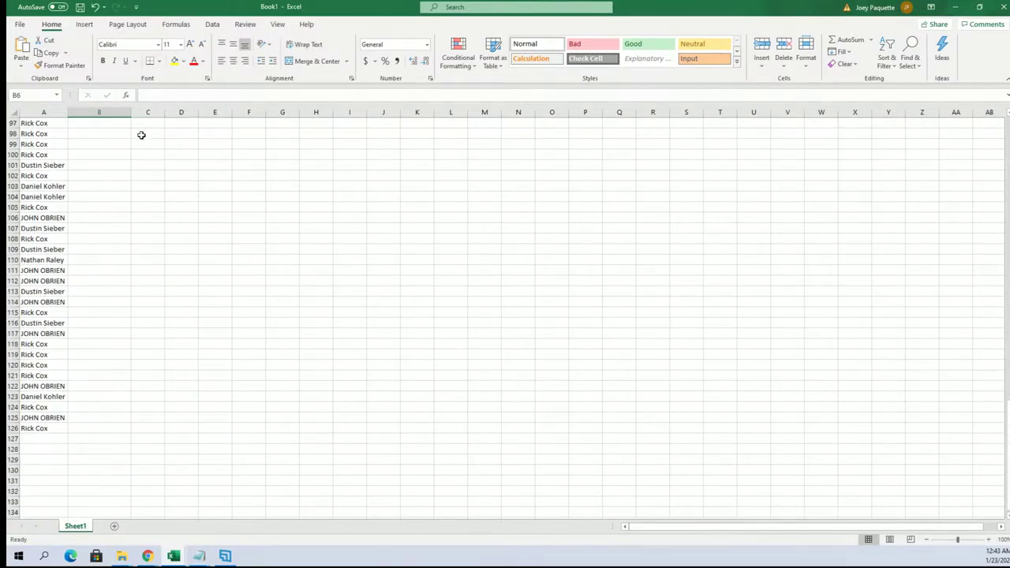
{"action": "scroll", "coordinate": [138, 124], "scroll_direction": "up", "scroll_amount": 20}
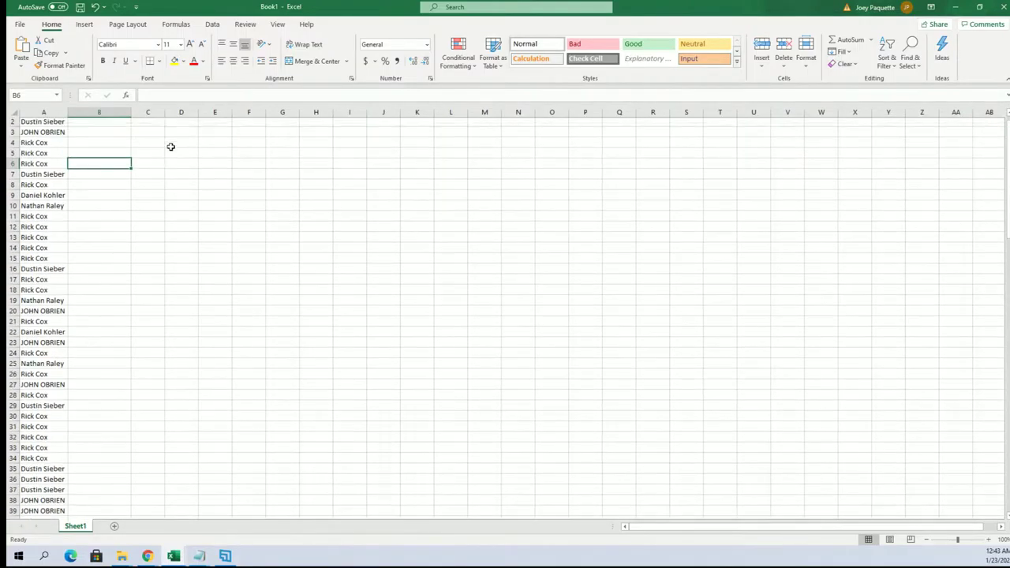
{"action": "left_click", "coordinate": [143, 125]}
{"action": "left_click_drag", "start_coordinate": [132, 112], "coordinate": [173, 112]}
{"action": "left_click", "coordinate": [127, 135]}
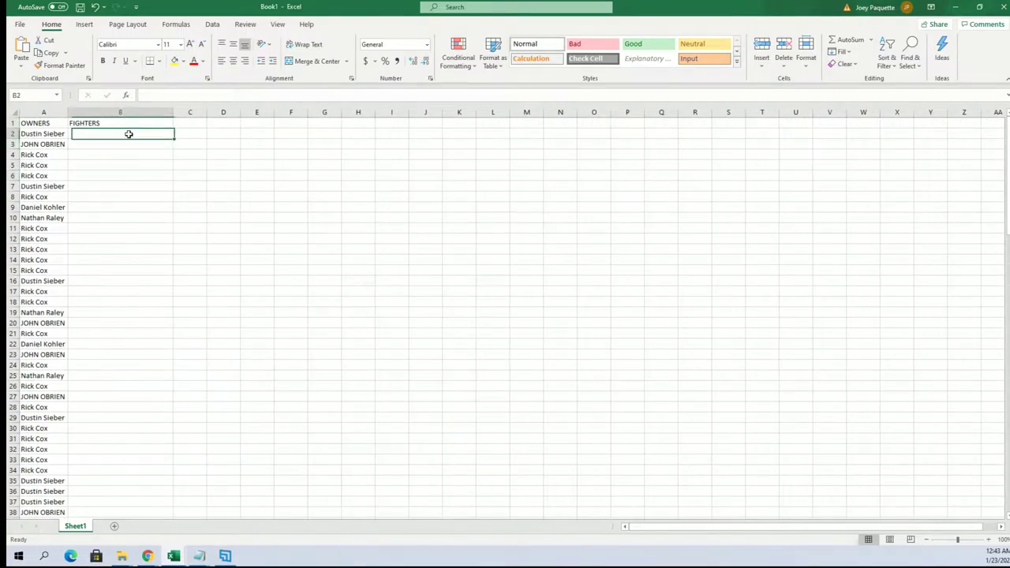
Switch back to the browser and open a fresh List Randomizer form on RANDOM.ORG.
{"action": "left_click", "coordinate": [956, 7]}
{"action": "scroll", "coordinate": [525, 158], "scroll_direction": "up", "scroll_amount": 10}
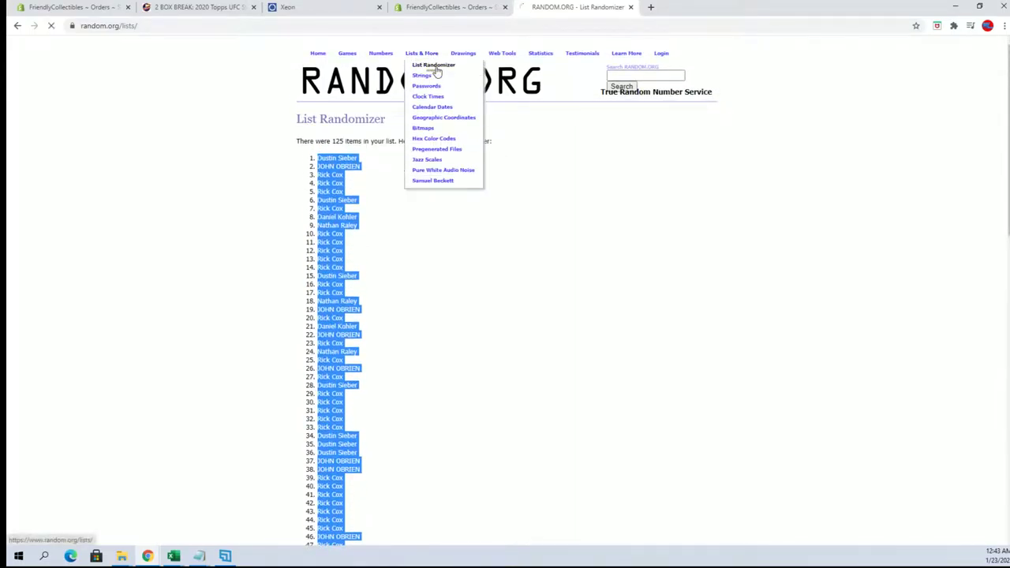
{"action": "left_click", "coordinate": [433, 67]}
Switch to the untitled text document with the fighter names and copy the whole fighter list.
{"action": "mouse_move", "coordinate": [200, 557]}
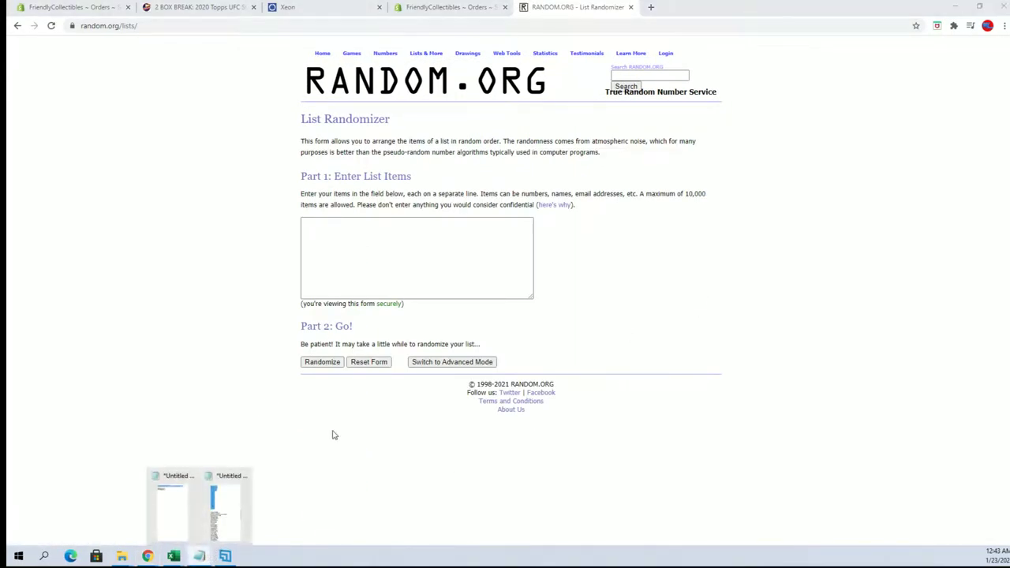
{"action": "left_click", "coordinate": [234, 499]}
{"action": "scroll", "coordinate": [885, 239], "scroll_direction": "down", "scroll_amount": 6}
{"action": "left_click_drag", "start_coordinate": [705, 81], "coordinate": [802, 513]}
{"action": "right_click", "coordinate": [798, 507]}
{"action": "left_click", "coordinate": [824, 380]}
Paste the fighter list into the List Randomizer form and randomize it.
{"action": "left_click", "coordinate": [415, 258]}
{"action": "right_click", "coordinate": [415, 258]}
{"action": "left_click", "coordinate": [446, 333]}
{"action": "left_click", "coordinate": [309, 363]}
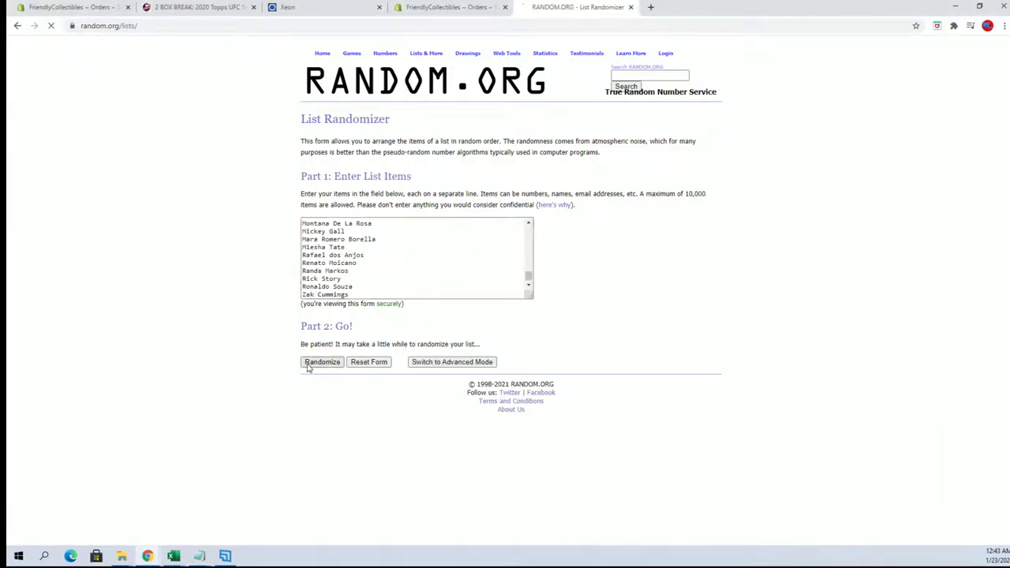
Randomize the fighter list six more times, for seven rounds in total.
{"action": "scroll", "coordinate": [308, 340], "scroll_direction": "down", "scroll_amount": 10}
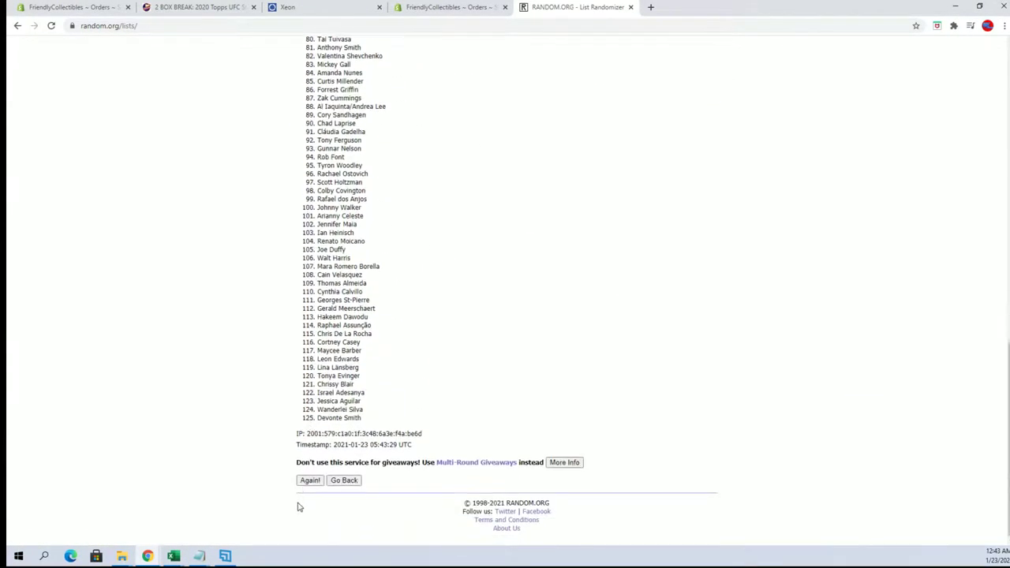
{"action": "left_click", "coordinate": [310, 479]}
{"action": "scroll", "coordinate": [308, 418], "scroll_direction": "down", "scroll_amount": 10}
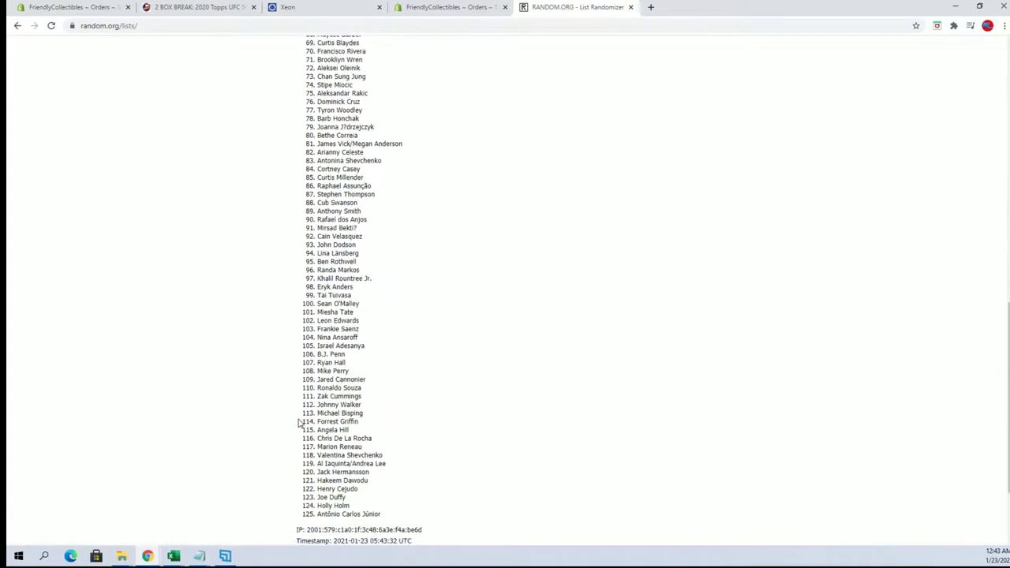
{"action": "left_click", "coordinate": [309, 480]}
{"action": "scroll", "coordinate": [308, 450], "scroll_direction": "down", "scroll_amount": 10}
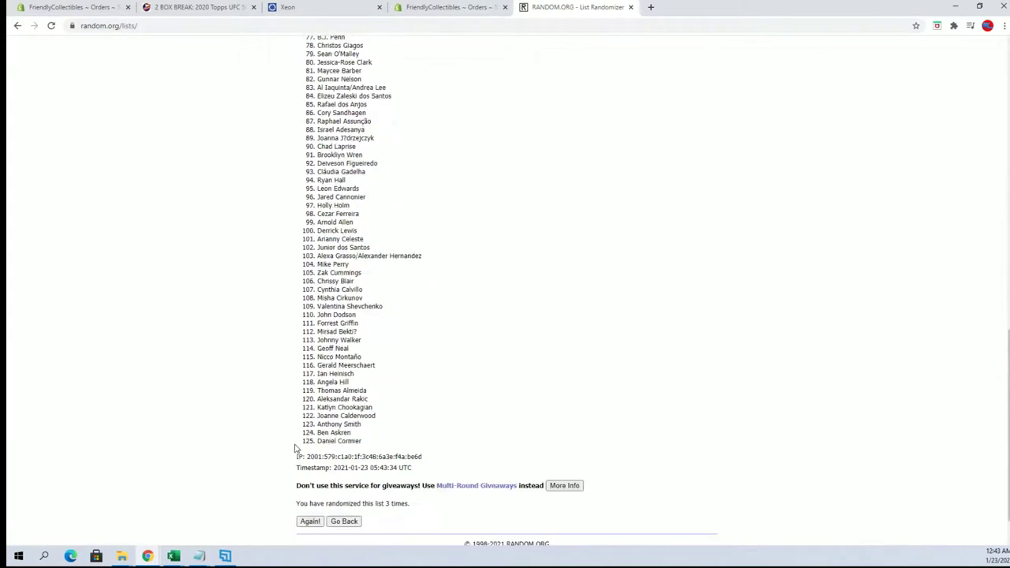
{"action": "left_click", "coordinate": [309, 480]}
{"action": "scroll", "coordinate": [310, 458], "scroll_direction": "down", "scroll_amount": 10}
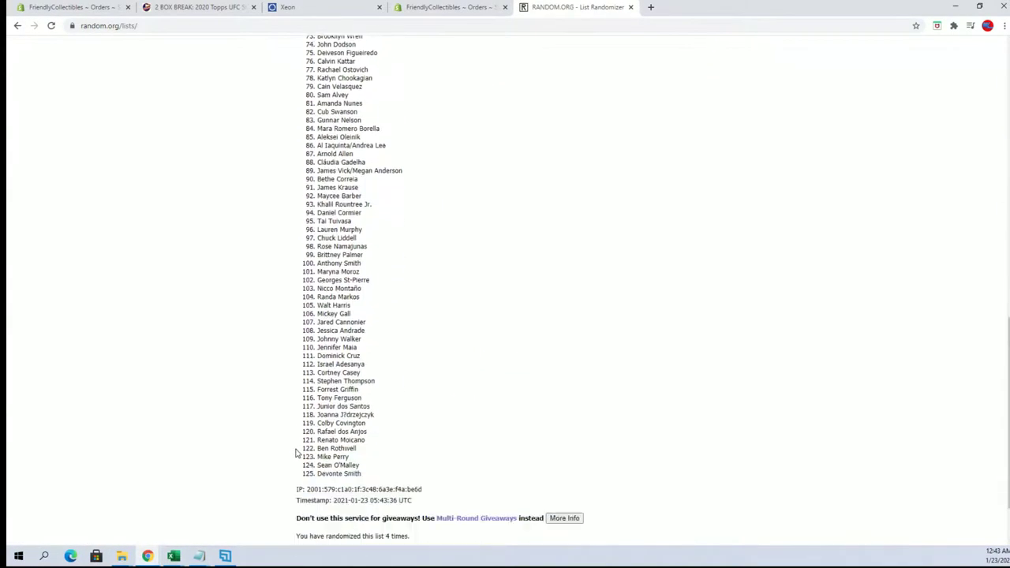
{"action": "left_click", "coordinate": [310, 480]}
{"action": "scroll", "coordinate": [305, 445], "scroll_direction": "down", "scroll_amount": 10}
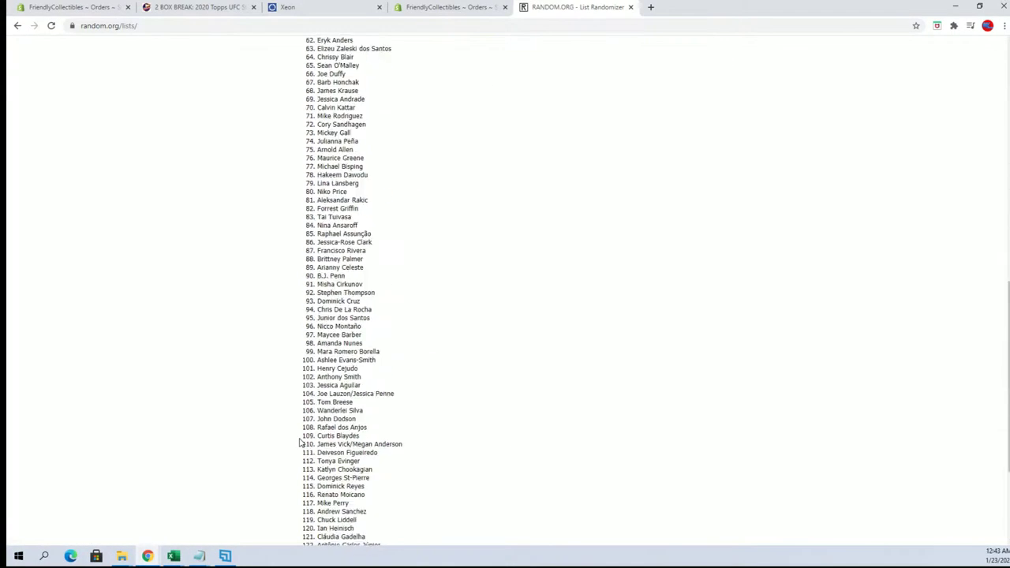
{"action": "left_click", "coordinate": [301, 481]}
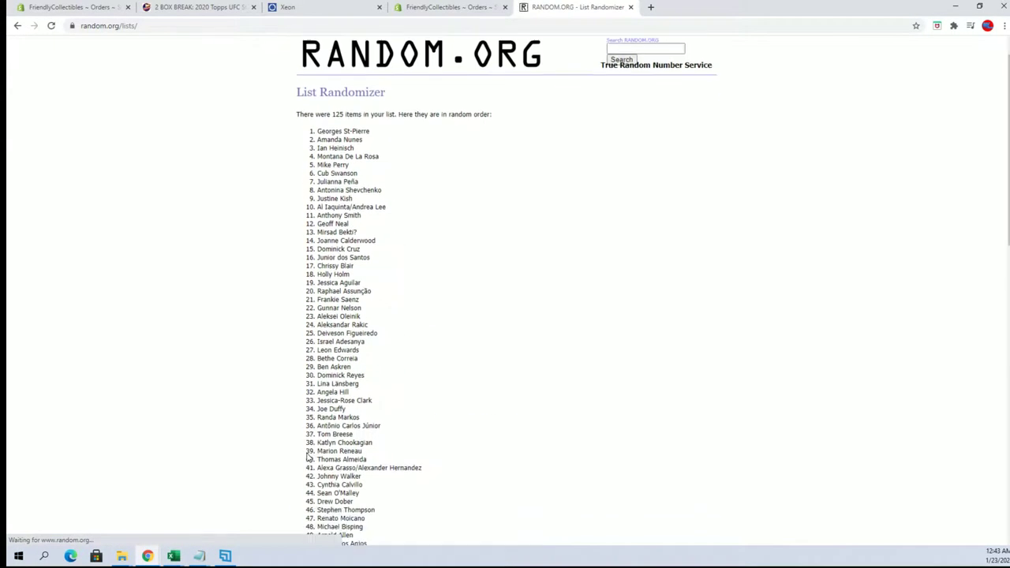
{"action": "scroll", "coordinate": [308, 454], "scroll_direction": "down", "scroll_amount": 10}
{"action": "scroll", "coordinate": [308, 454], "scroll_direction": "down", "scroll_amount": 2}
{"action": "left_click", "coordinate": [308, 483]}
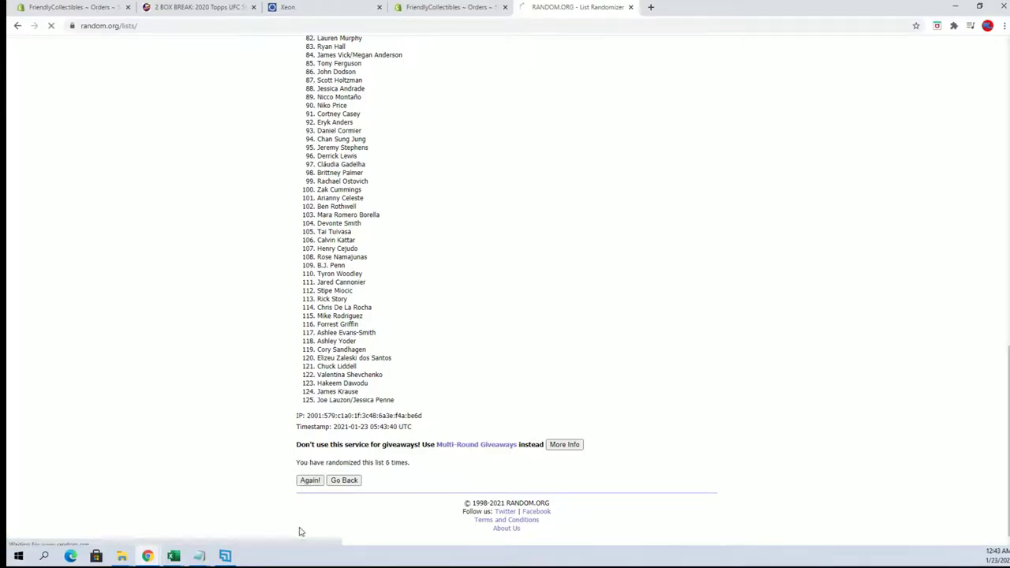
Copy all 125 fighter names from the final randomized list.
{"action": "mouse_move", "coordinate": [318, 155]}
{"action": "left_mouse_down"}
{"action": "mouse_move", "coordinate": [363, 207]}
{"action": "mouse_move", "coordinate": [400, 210]}
{"action": "mouse_move", "coordinate": [375, 207]}
{"action": "mouse_move", "coordinate": [427, 377]}
{"action": "mouse_move", "coordinate": [417, 399]}
{"action": "left_mouse_up"}
{"action": "right_click", "coordinate": [387, 287]}
{"action": "left_click", "coordinate": [405, 290]}
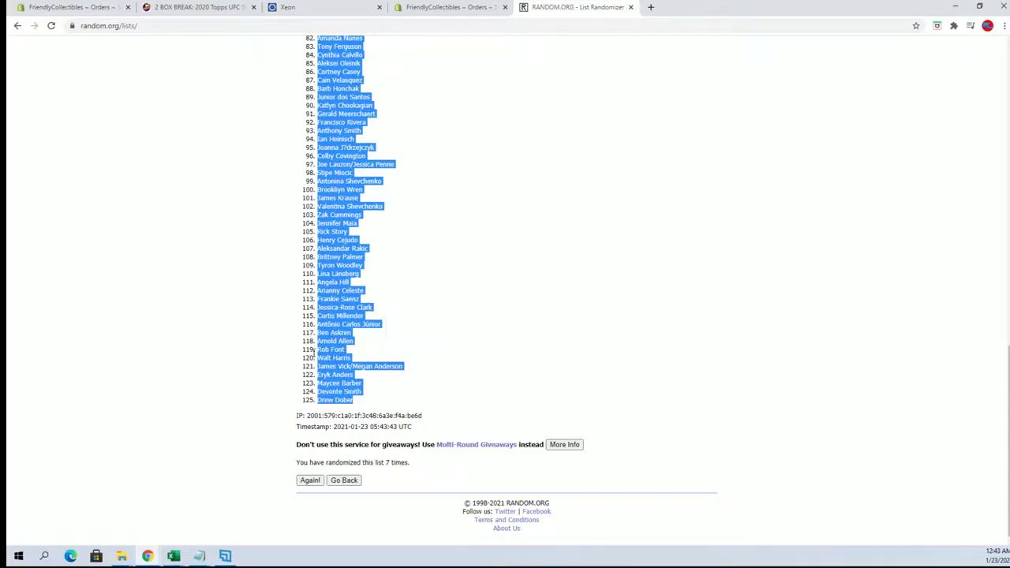
Switch to the Excel workbook, paste the randomized fighters as text from cell B2 downward, and fit column B to its contents.
{"action": "left_click", "coordinate": [174, 556]}
{"action": "left_click", "coordinate": [876, 513]}
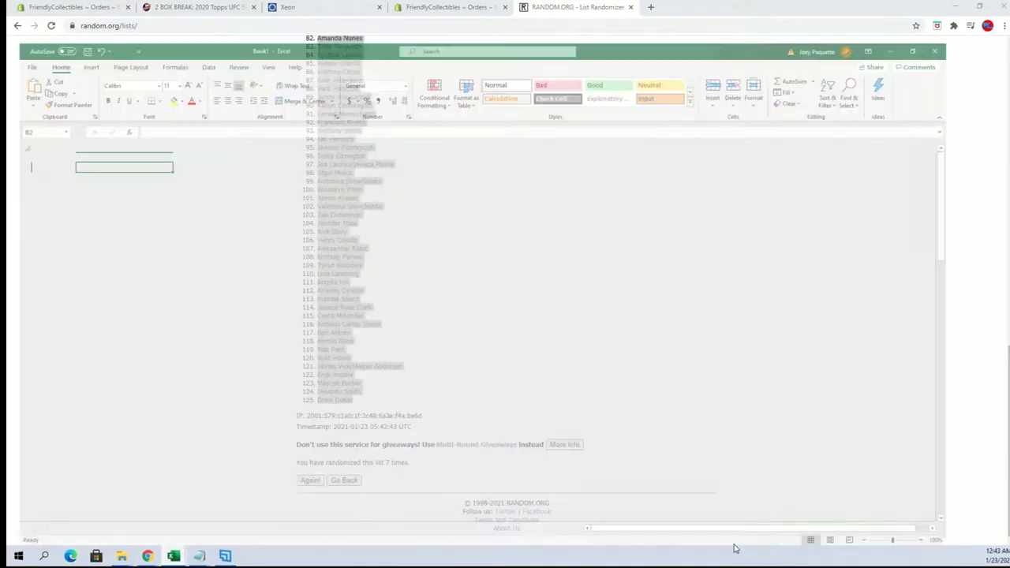
{"action": "right_click", "coordinate": [95, 133]}
{"action": "left_click", "coordinate": [148, 203]}
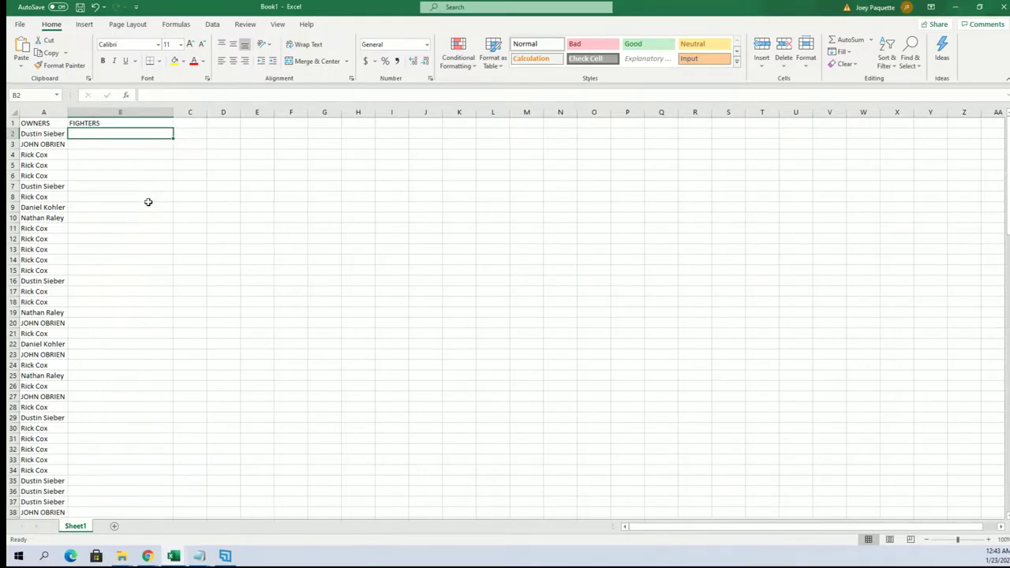
{"action": "left_click", "coordinate": [78, 148]}
{"action": "left_click", "coordinate": [225, 301]}
{"action": "left_click", "coordinate": [223, 302]}
{"action": "double_click", "coordinate": [171, 113]}
{"action": "left_click", "coordinate": [210, 147]}
Make the whole OWNERS and FIGHTERS table bold and apply borders around all its cells.
{"action": "left_click", "coordinate": [67, 122]}
{"action": "key", "text": "ctrl+a"}
{"action": "left_click", "coordinate": [102, 61]}
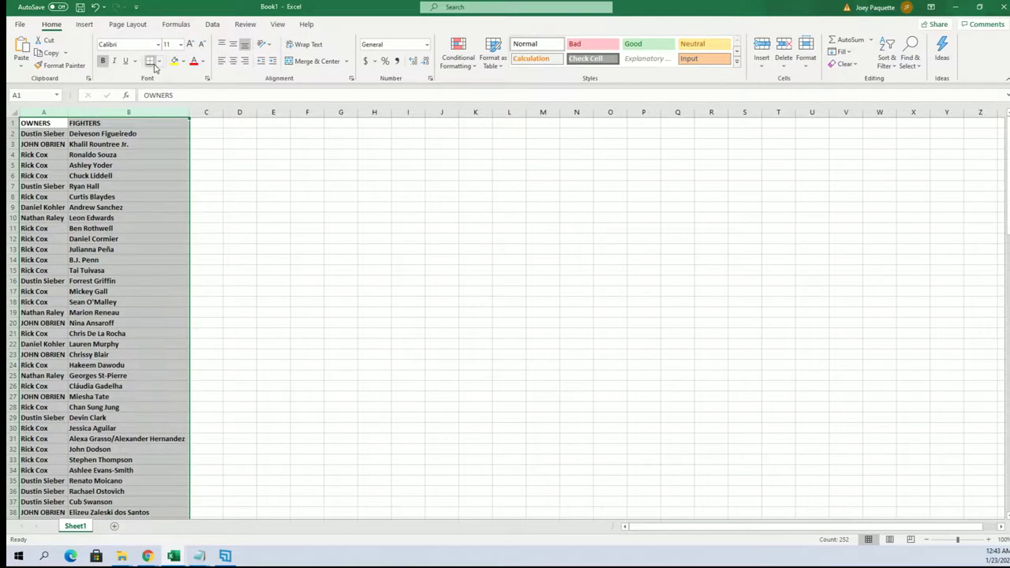
{"action": "left_click", "coordinate": [157, 61]}
{"action": "left_click", "coordinate": [192, 165]}
{"action": "left_click", "coordinate": [344, 167]}
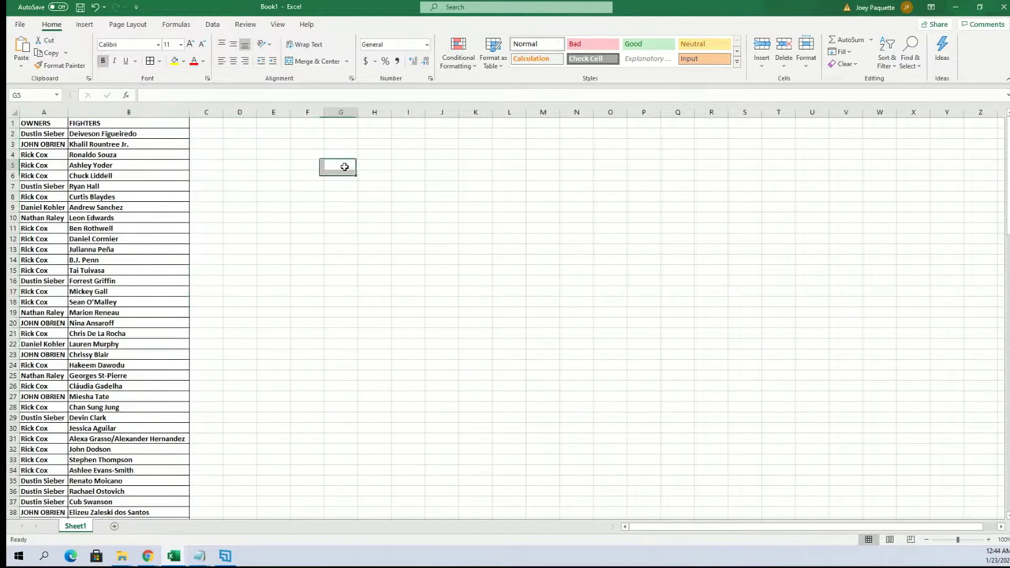
Zoom the sheet to 400% and review the owner and fighter pairings through the list, returning to the first row.
{"action": "left_click", "coordinate": [63, 134]}
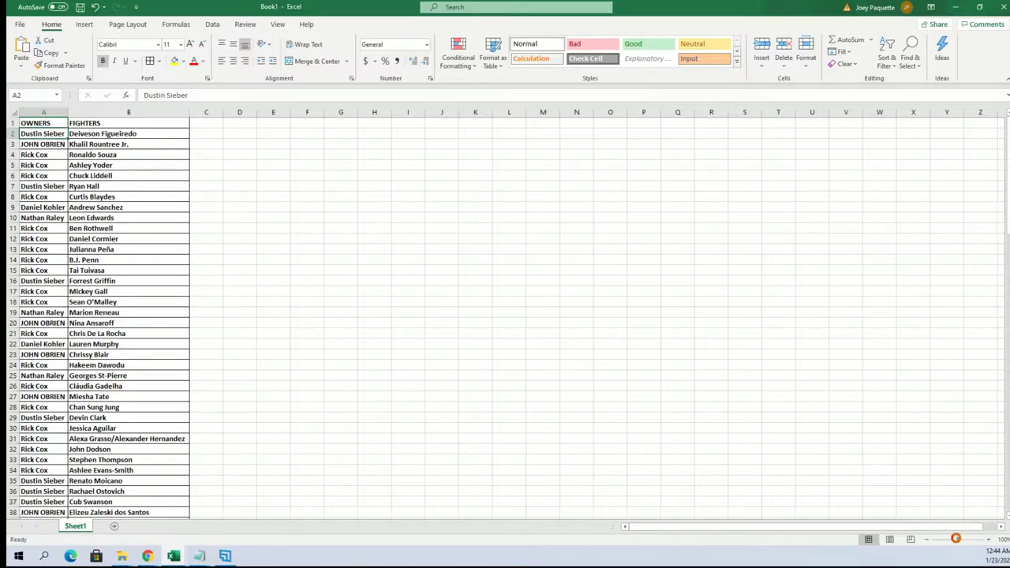
{"action": "left_click_drag", "start_coordinate": [961, 540], "coordinate": [984, 540]}
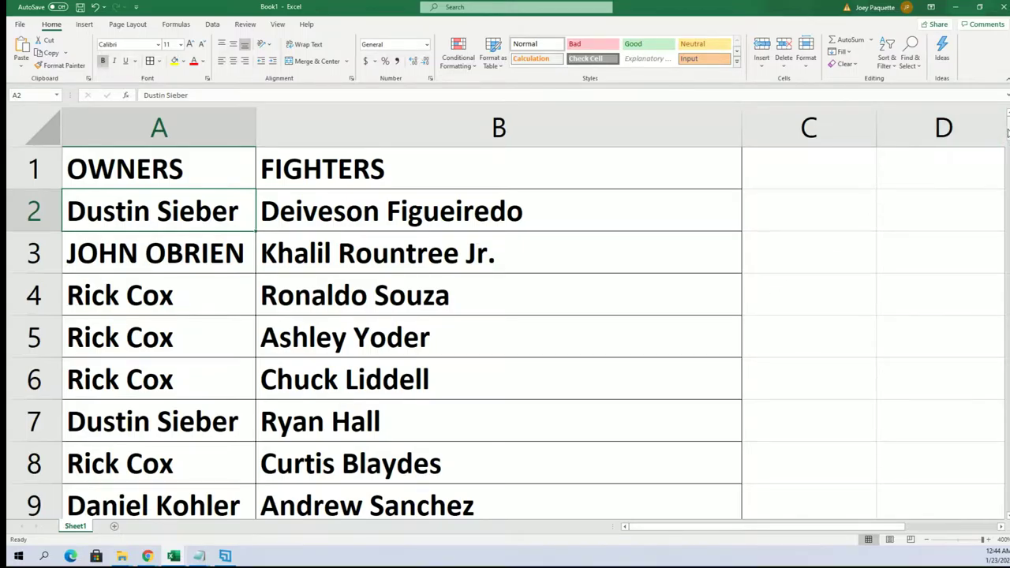
{"action": "left_click", "coordinate": [1008, 131]}
{"action": "left_click_drag", "start_coordinate": [1008, 131], "coordinate": [1007, 200]}
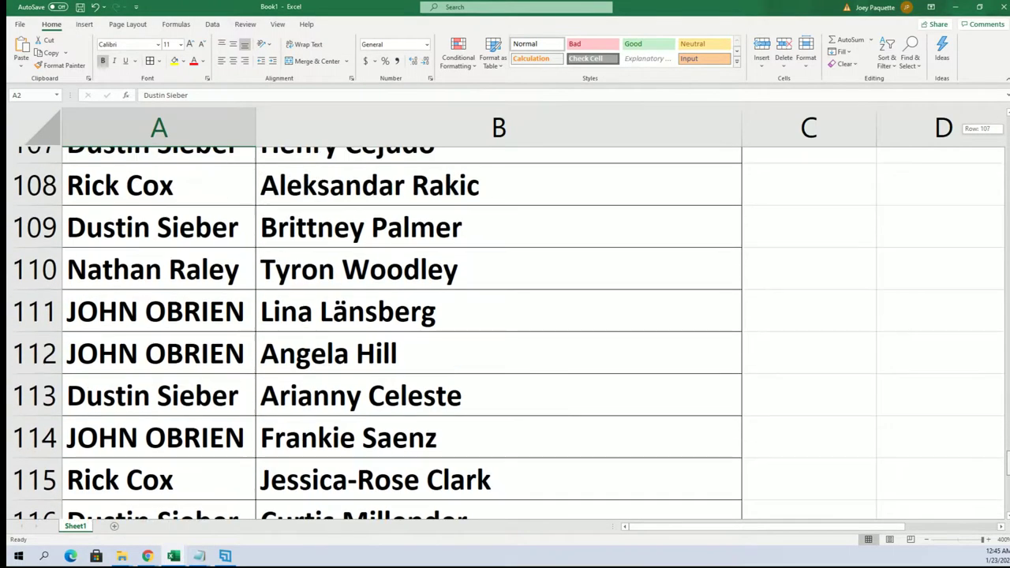
{"action": "scroll", "coordinate": [505, 331], "scroll_direction": "up", "scroll_amount": 2}
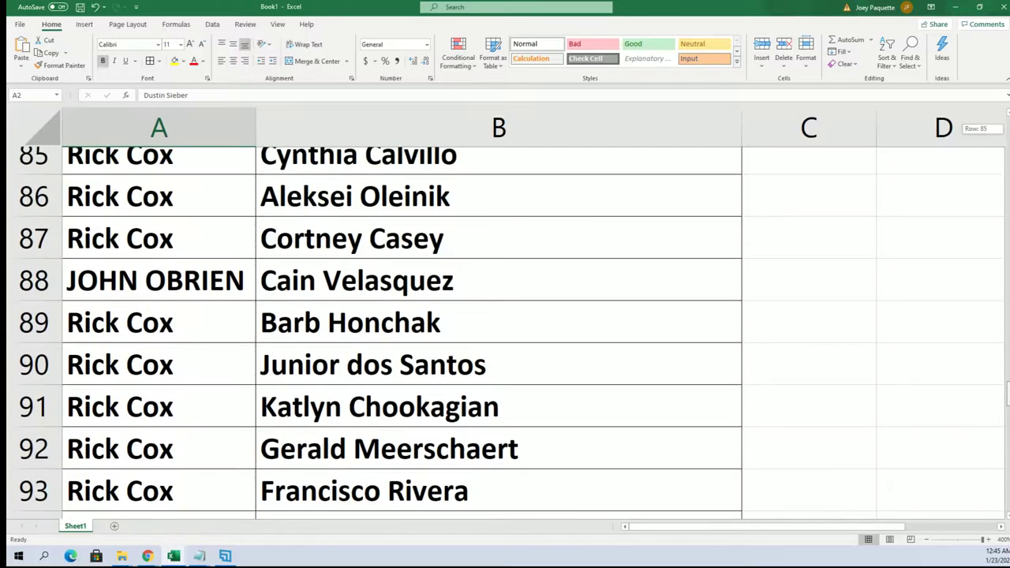
{"action": "left_click_drag", "start_coordinate": [1007, 387], "coordinate": [1007, 127]}
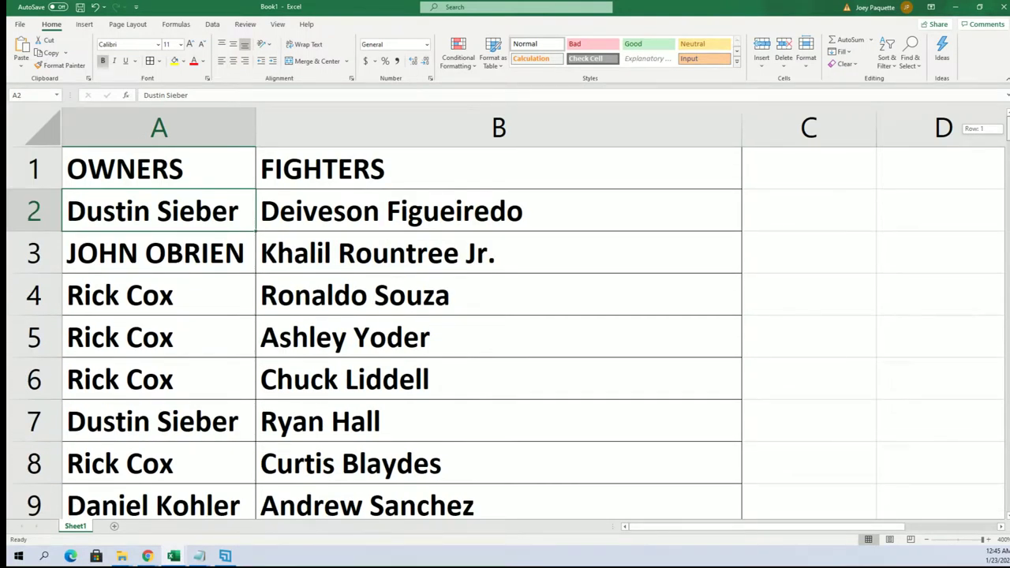
{"action": "left_click_drag", "start_coordinate": [1007, 127], "coordinate": [1007, 357]}
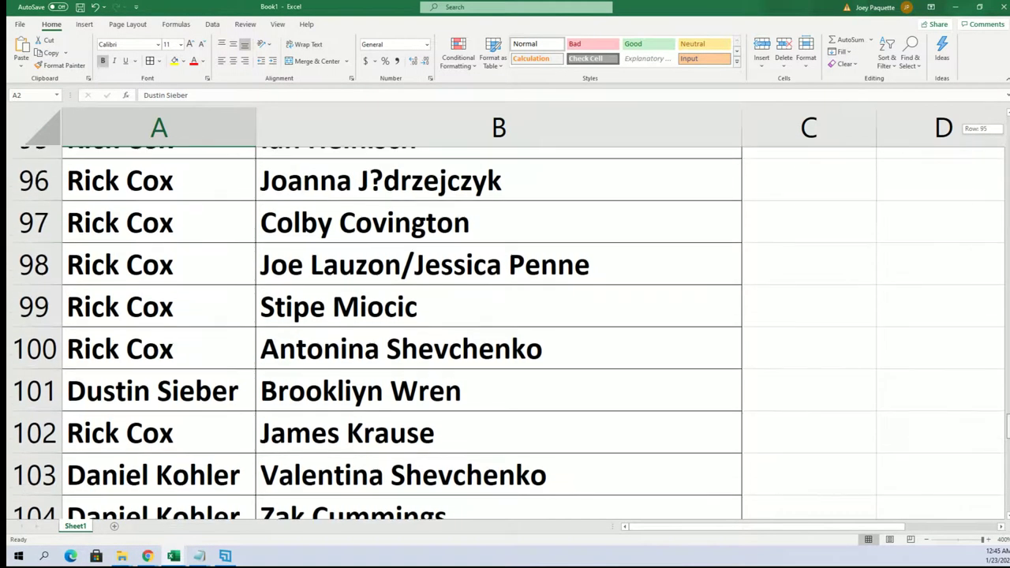
{"action": "scroll", "coordinate": [505, 331], "scroll_direction": "up", "scroll_amount": 1}
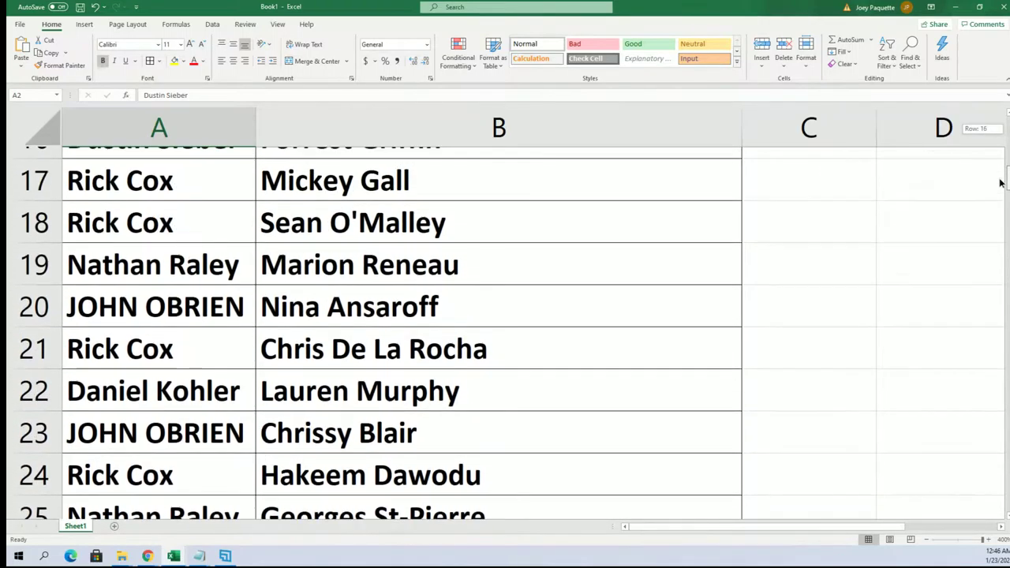
{"action": "left_click_drag", "start_coordinate": [997, 147], "coordinate": [996, 128]}
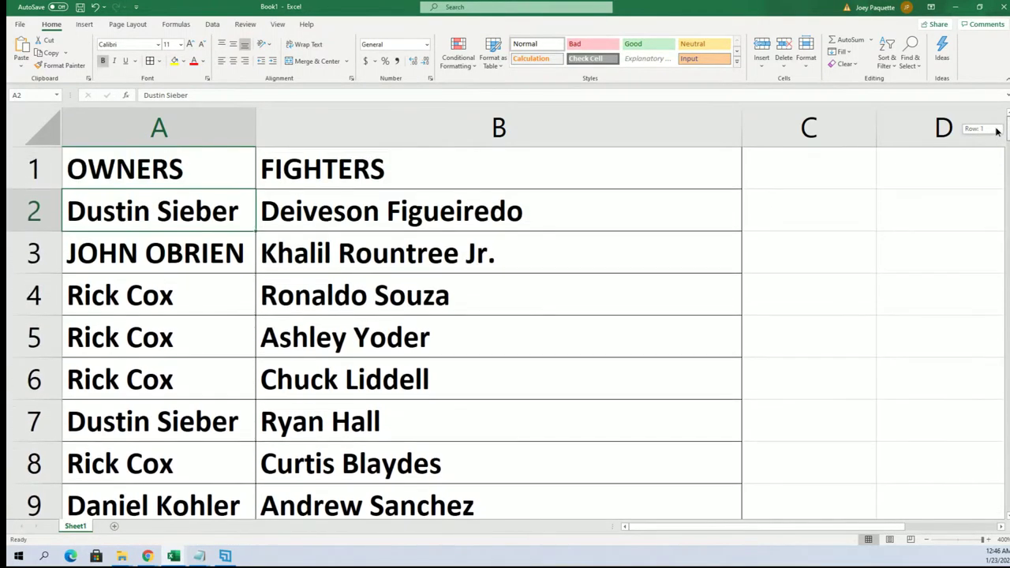